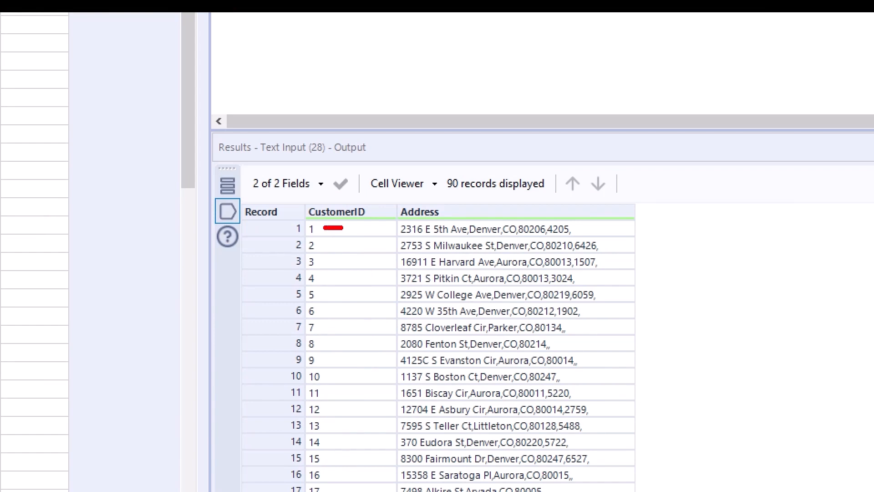
Step: Connect a Text To Columns tool to the Text Input tool, choose Address as the column to split, and show its input data
left_click_drag(592, 229, 606, 229)
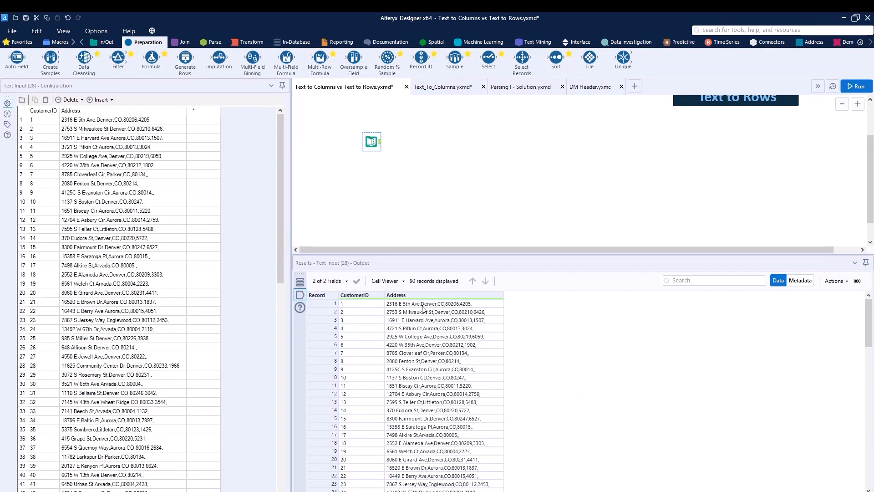
left_click(212, 42)
left_click_drag(86, 61, 410, 142)
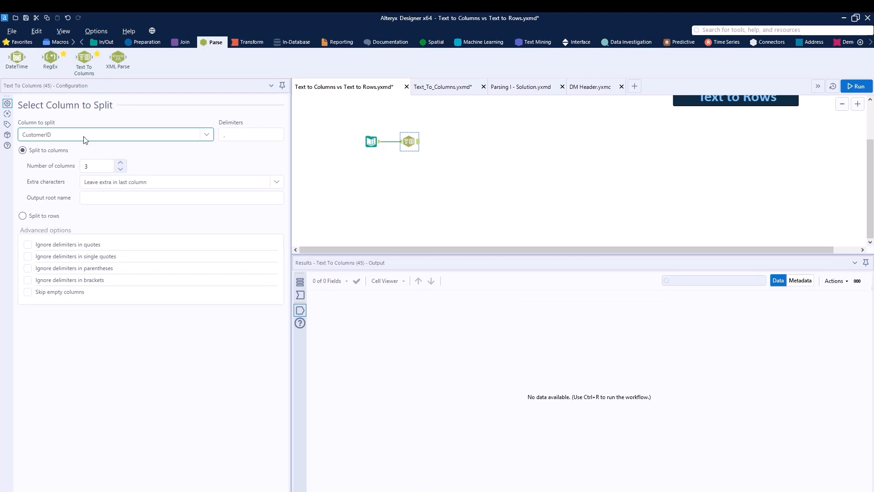
left_click(104, 136)
left_click(47, 156)
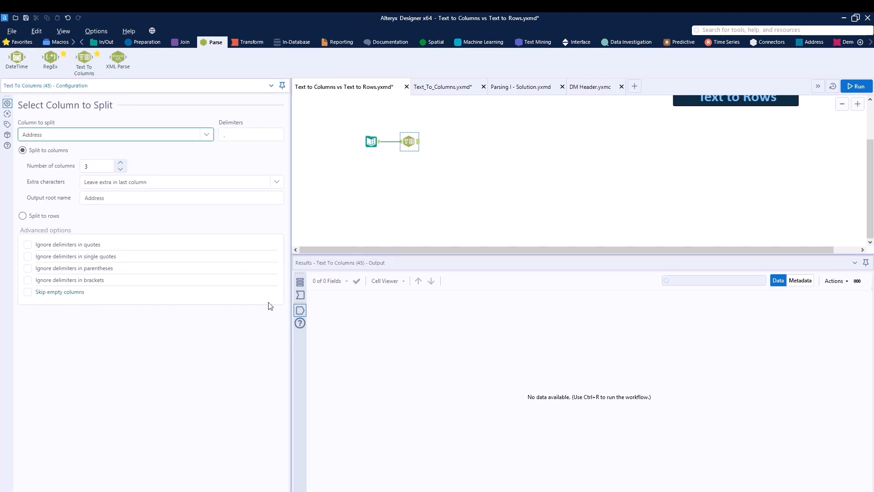
left_click(301, 296)
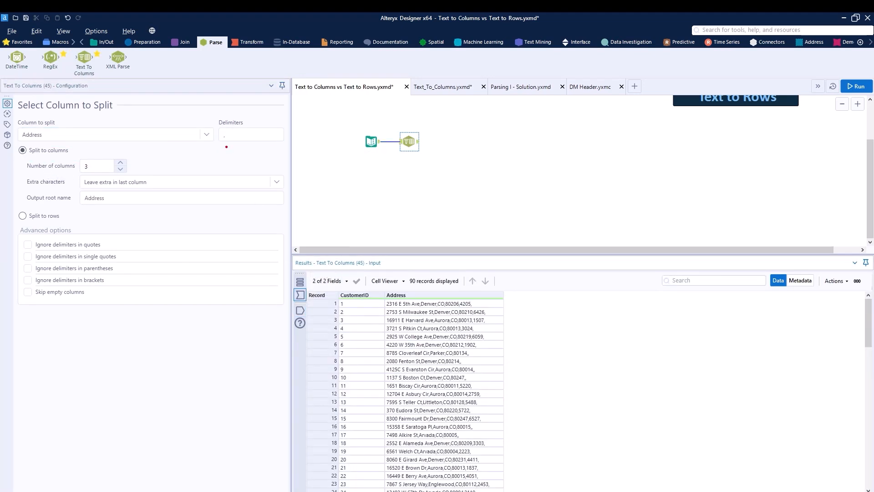
Step: Set the number of columns to 4, run the workflow, and show the Text To Columns tool's output
mouse_move(231, 149)
left_mouse_down()
mouse_move(253, 117)
mouse_move(214, 115)
mouse_move(218, 148)
left_mouse_up()
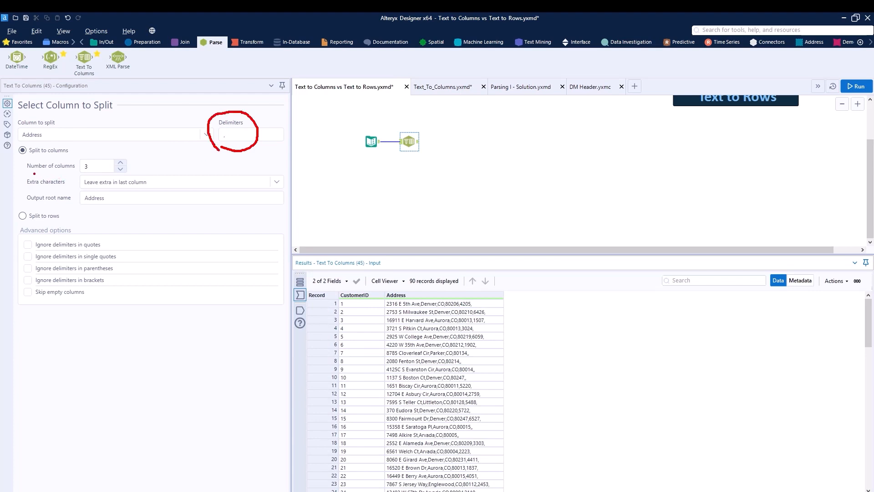
left_click_drag(26, 172, 71, 172)
key("Escape")
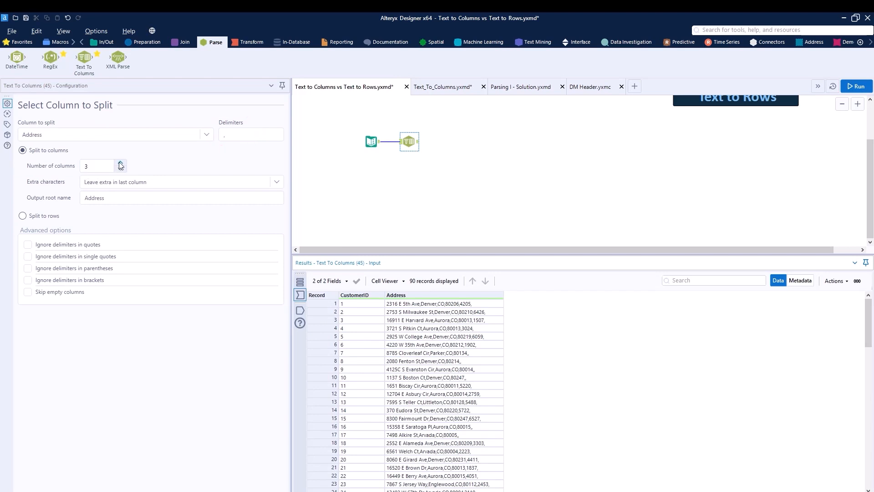
left_click(121, 163)
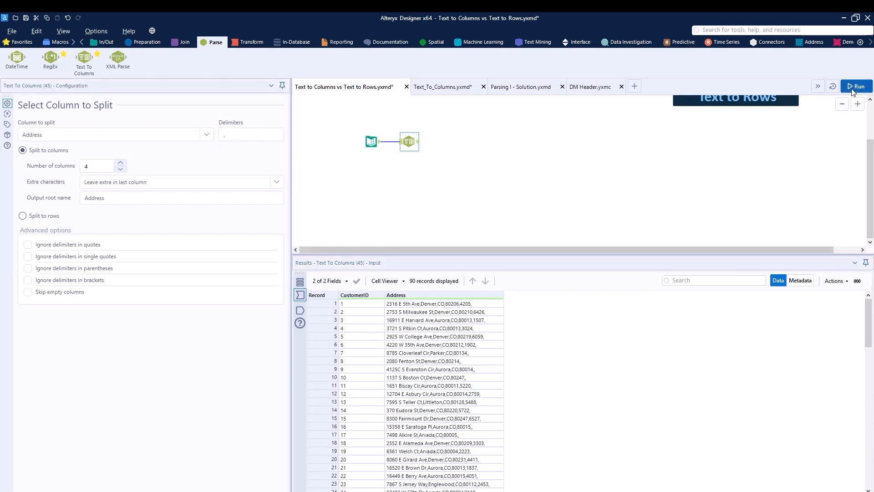
left_click(856, 86)
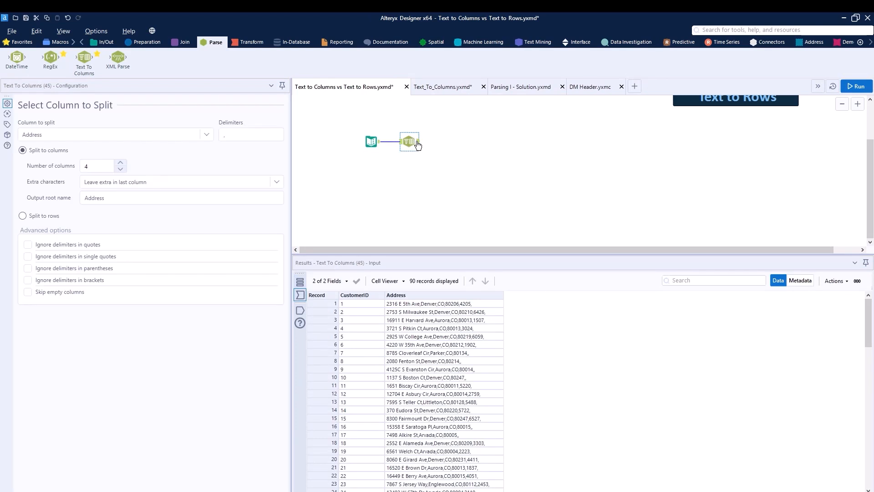
left_click(417, 143)
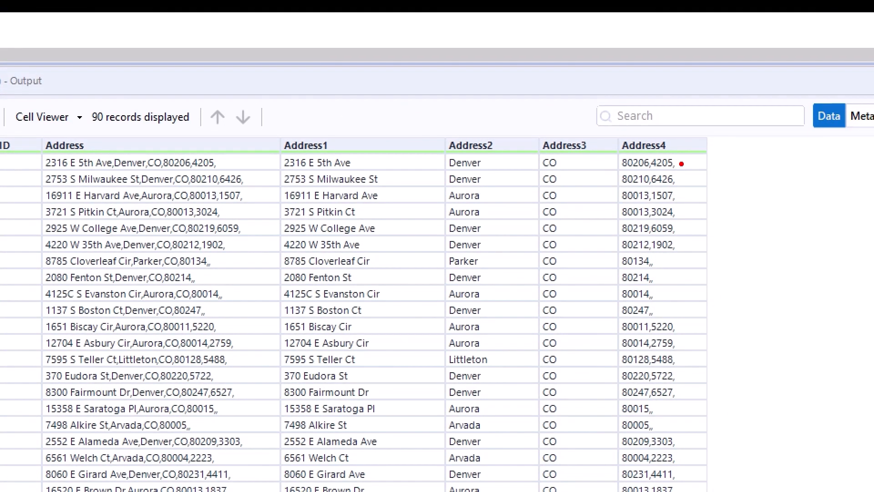
Step: Examine the Address4 values in the output for text left after the zip code
left_click_drag(682, 162, 690, 179)
left_click_drag(678, 212, 689, 213)
left_click_drag(657, 263, 670, 263)
left_click_drag(658, 282, 681, 293)
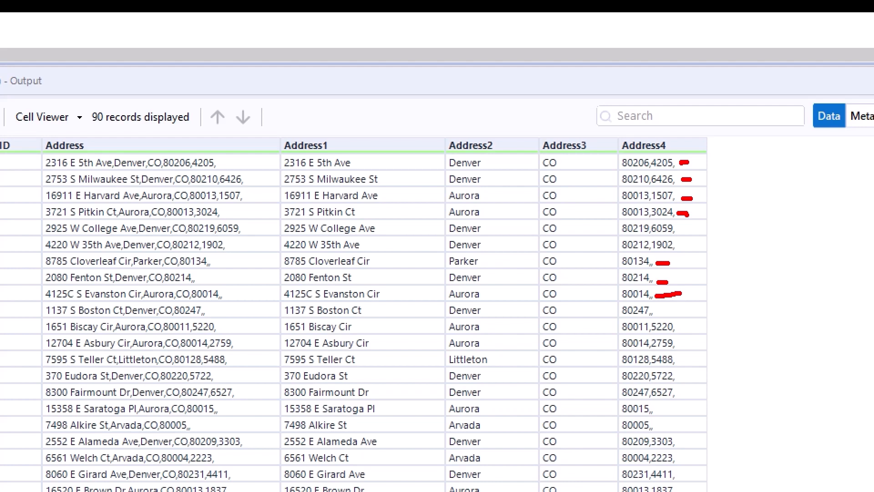
key("e")
key("Escape")
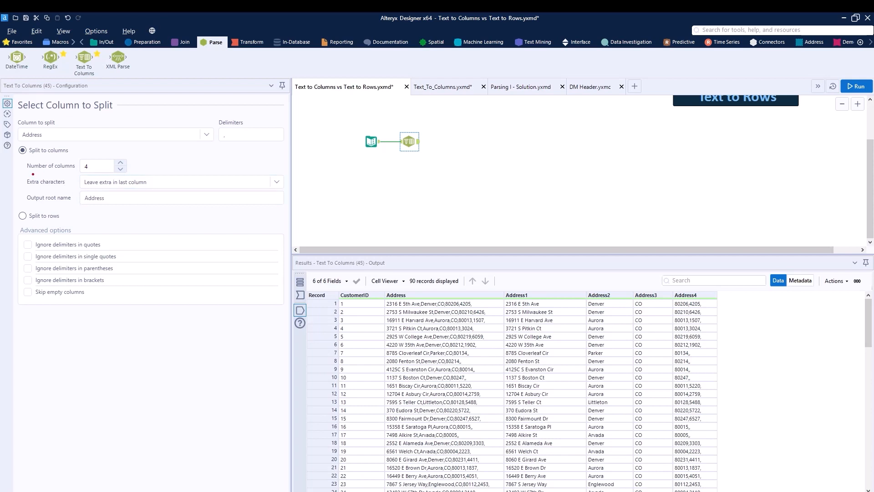
Step: Set the extra characters option to Drop extra without warning and run the workflow again
left_click_drag(25, 173, 73, 173)
key("e")
left_click_drag(36, 189, 61, 187)
key("Escape")
left_click(123, 183)
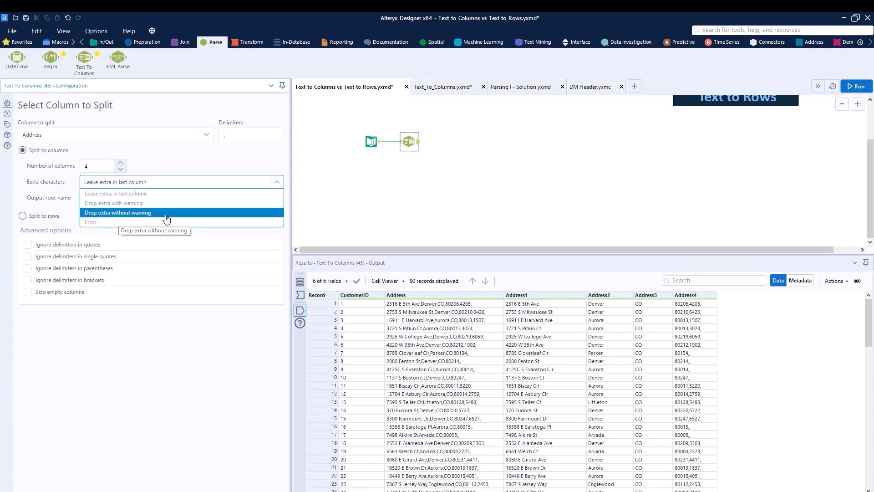
left_click(135, 213)
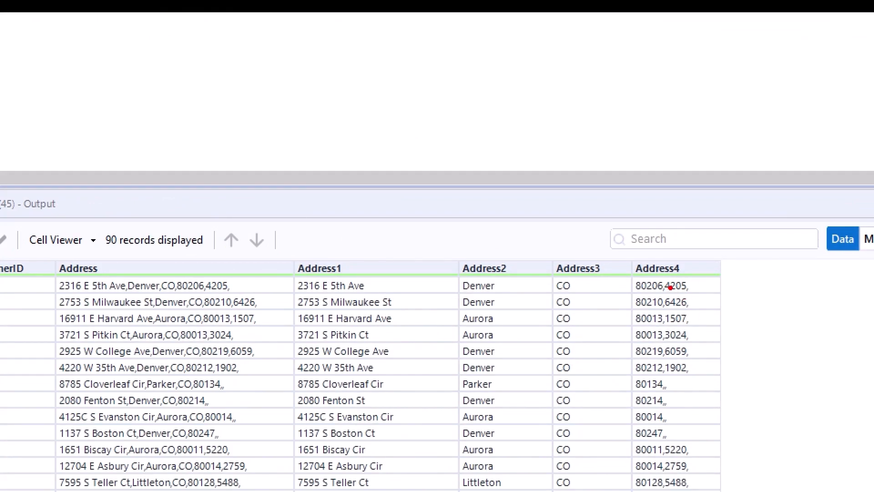
left_click_drag(668, 286, 685, 285)
key("Escape")
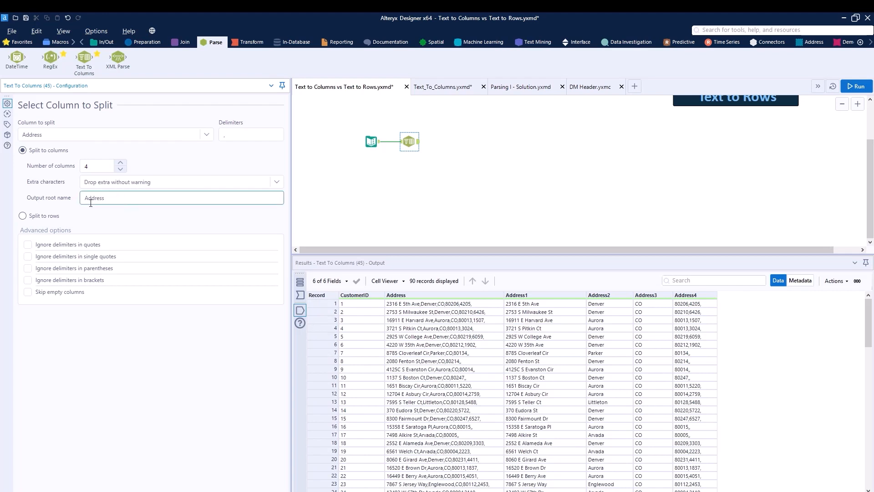
left_click_drag(35, 172, 72, 171)
key("e")
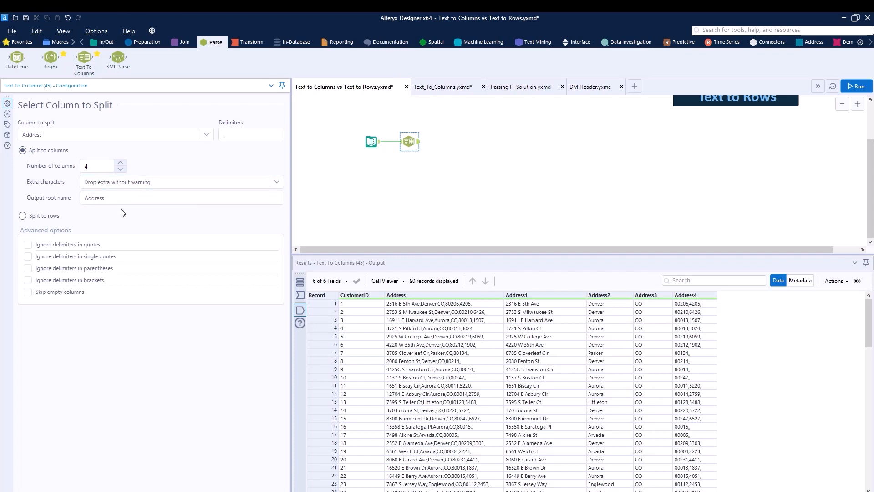
left_click(858, 84)
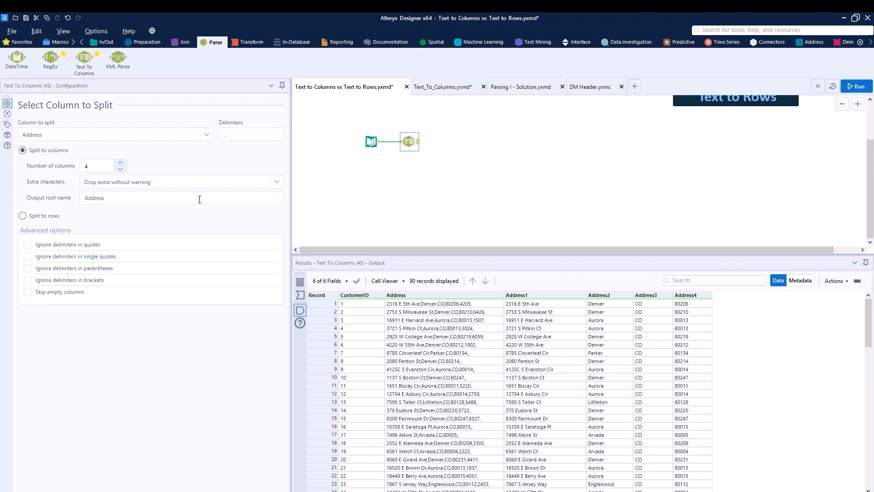
Step: Set the number of columns to 5 and rerun the workflow
left_click(120, 162)
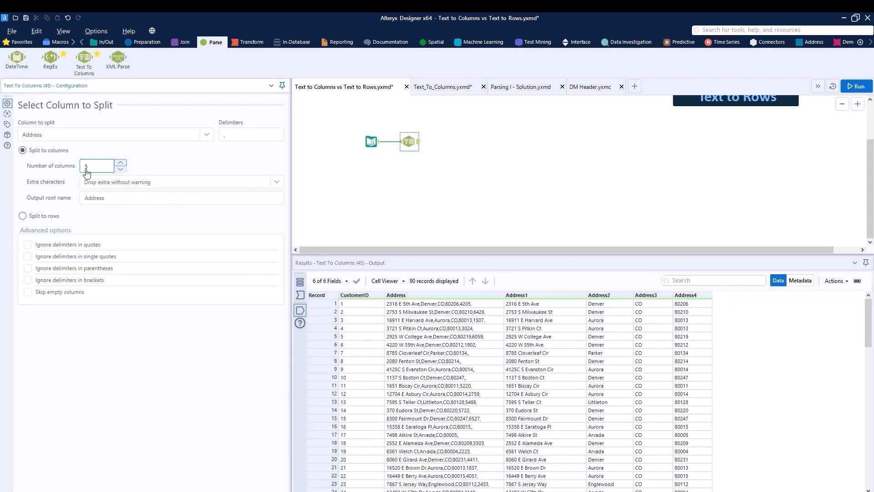
left_click(856, 86)
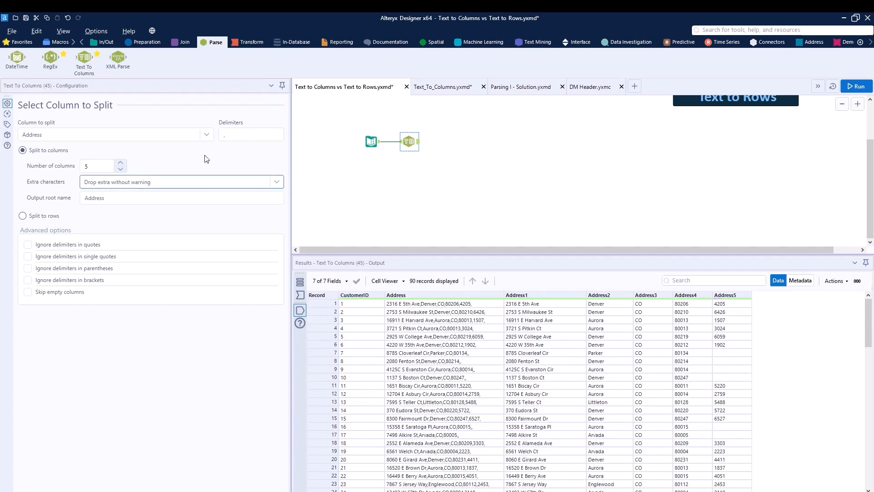
Step: Connect a second Text To Columns tool to the Text Input tool, set it to split Address to rows, and run the workflow
left_click_drag(84, 58, 413, 164)
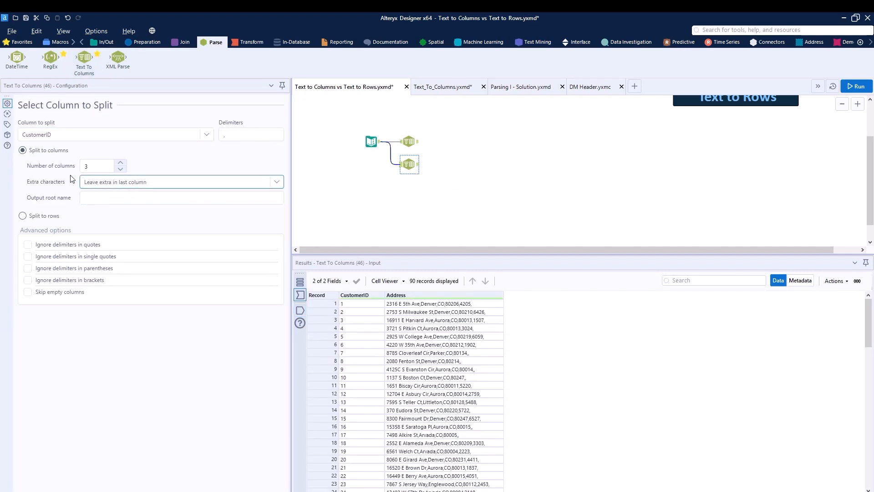
left_click_drag(31, 155, 68, 156)
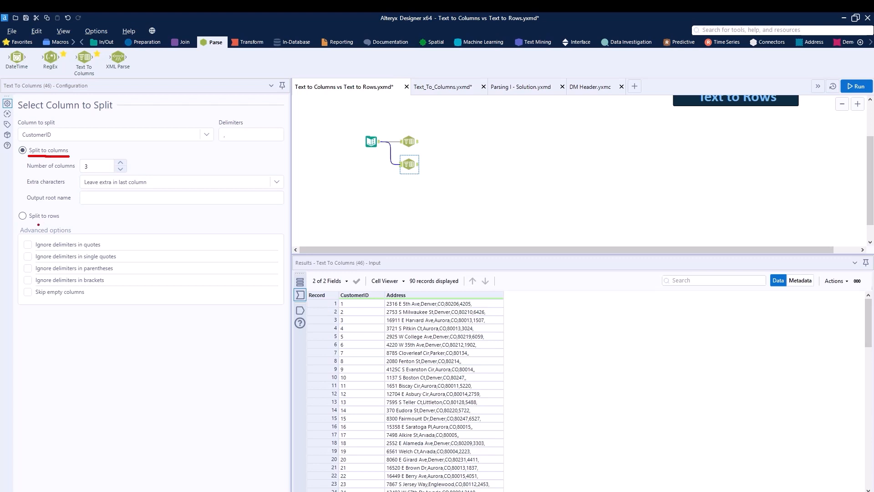
left_click_drag(26, 224, 63, 224)
key("Escape")
left_click(24, 216)
left_click(160, 134)
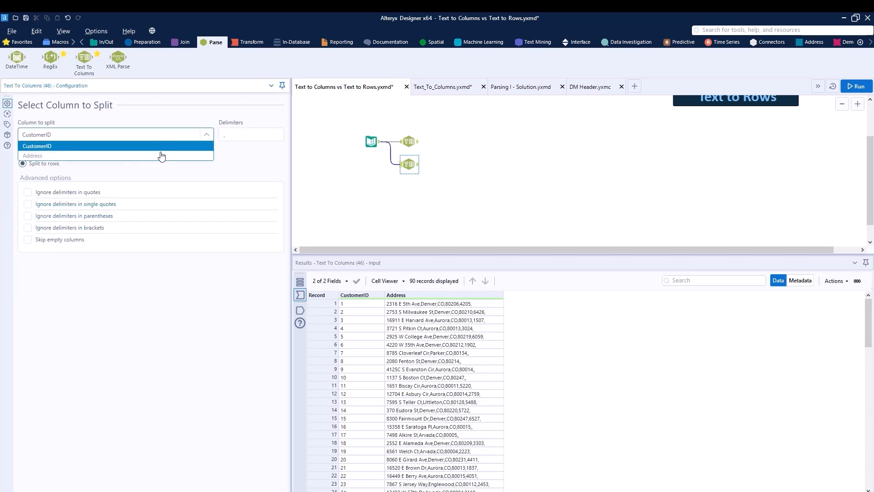
left_click(143, 156)
left_click(226, 134)
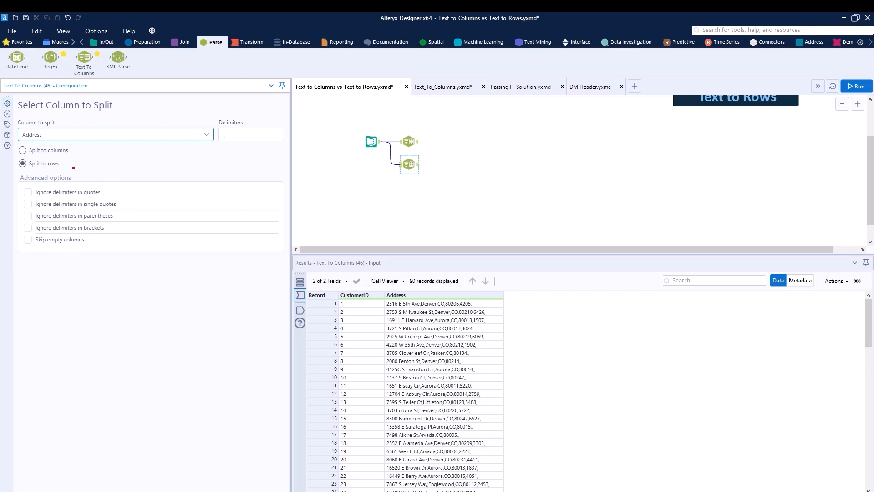
key("Escape")
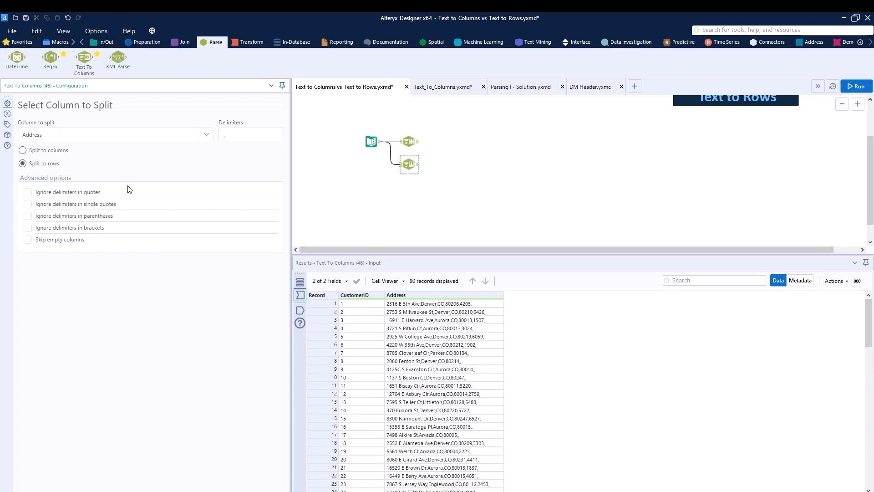
left_click(857, 87)
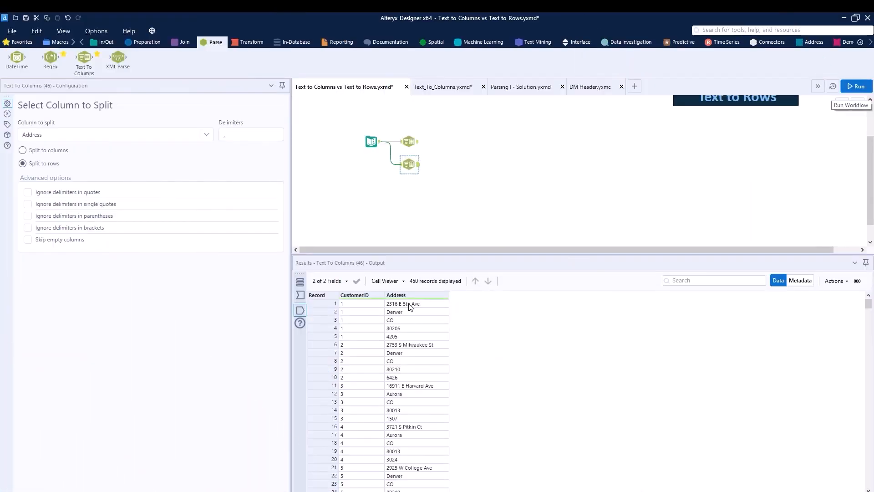
Step: Examine the Address values for the first three customers in the row-split output
left_click(410, 306)
left_click_drag(409, 310, 414, 372)
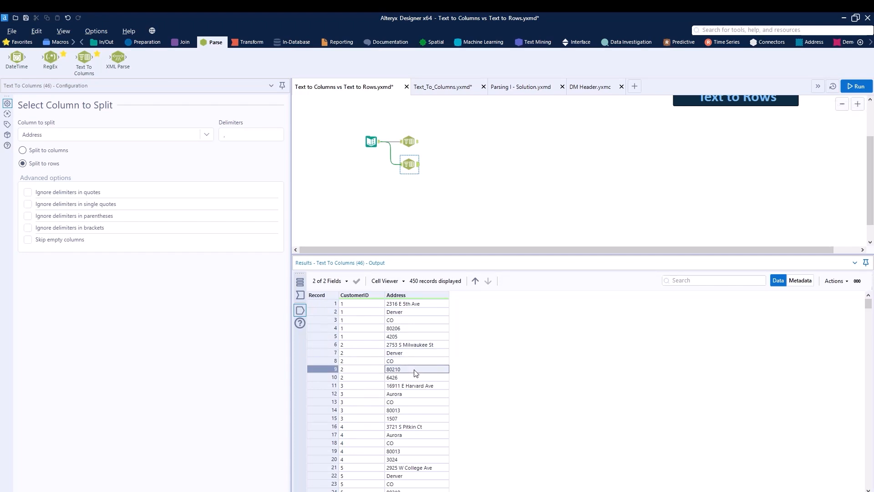
left_click_drag(374, 303, 401, 346)
left_click(410, 370)
left_click_drag(411, 312, 417, 378)
left_click(416, 388)
left_click(421, 418)
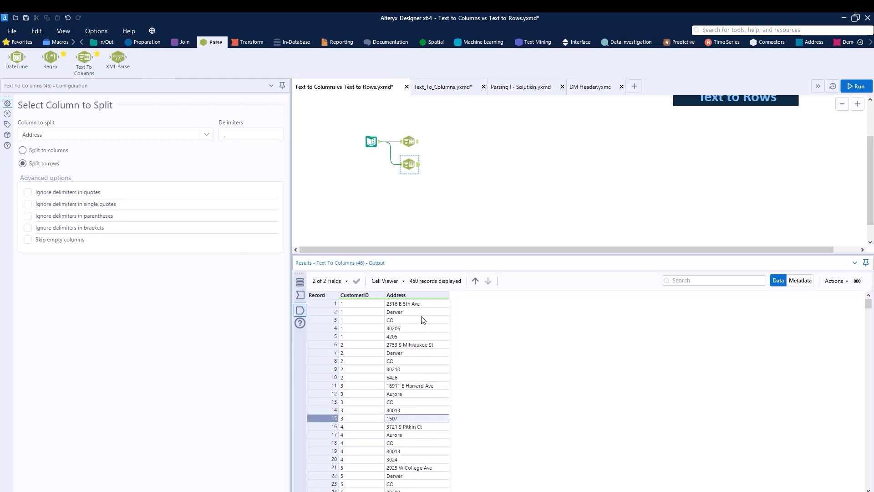
Step: Compare the column-split output with the row-split output, checking the CustomerID of each row
left_click(417, 143)
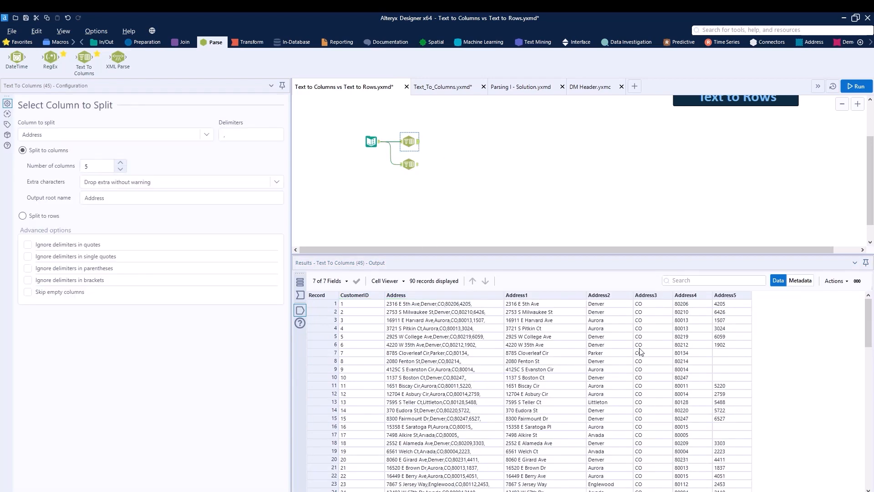
left_click(415, 165)
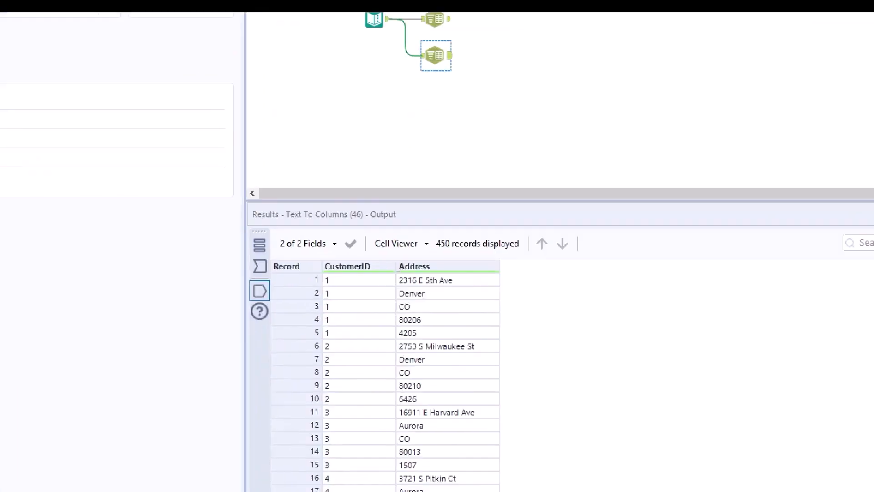
mouse_move(337, 260)
left_mouse_down()
mouse_move(358, 260)
mouse_move(336, 278)
mouse_move(349, 277)
mouse_move(350, 329)
mouse_move(335, 349)
mouse_move(361, 359)
mouse_move(351, 378)
left_mouse_up()
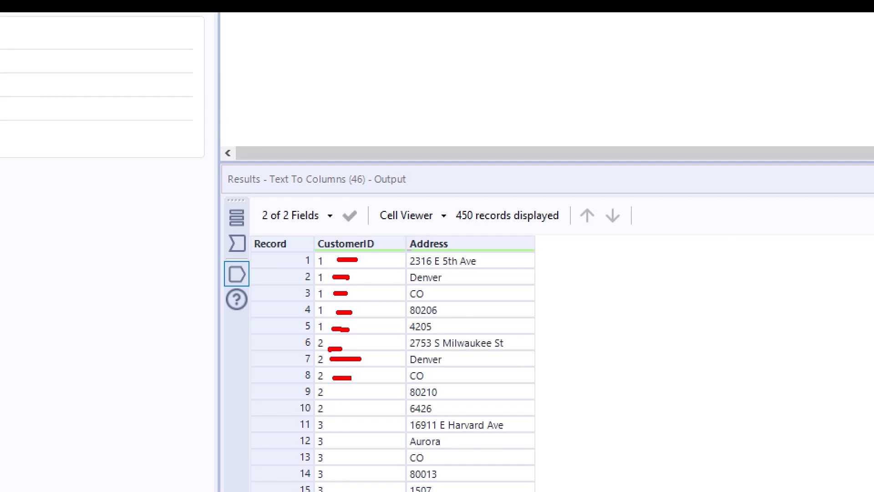
key("Escape")
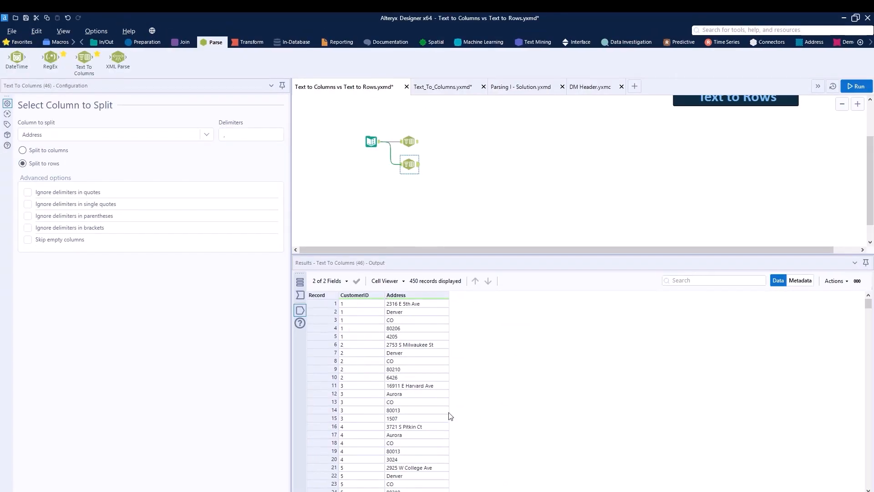
Step: Connect a Tile tool to the row-splitting Text To Columns tool, show its input data, and group it by CustomerID
left_click(157, 44)
left_click_drag(589, 58, 444, 164)
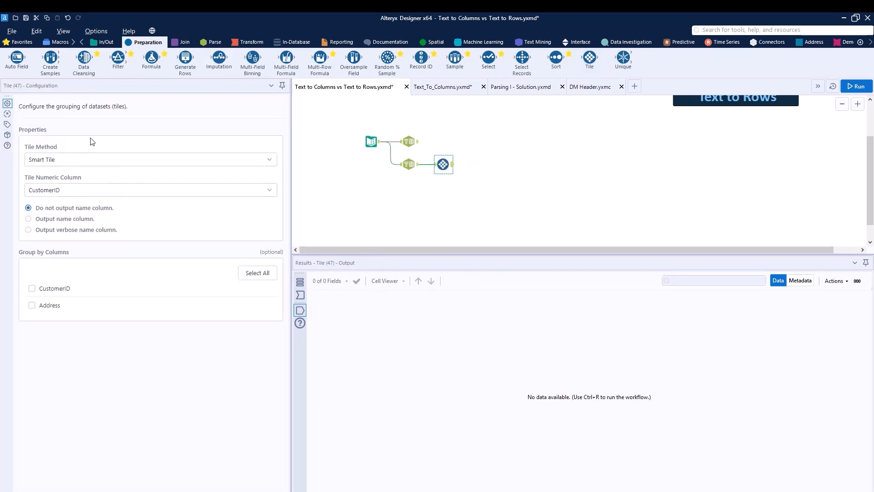
left_click(300, 295)
left_click(32, 288)
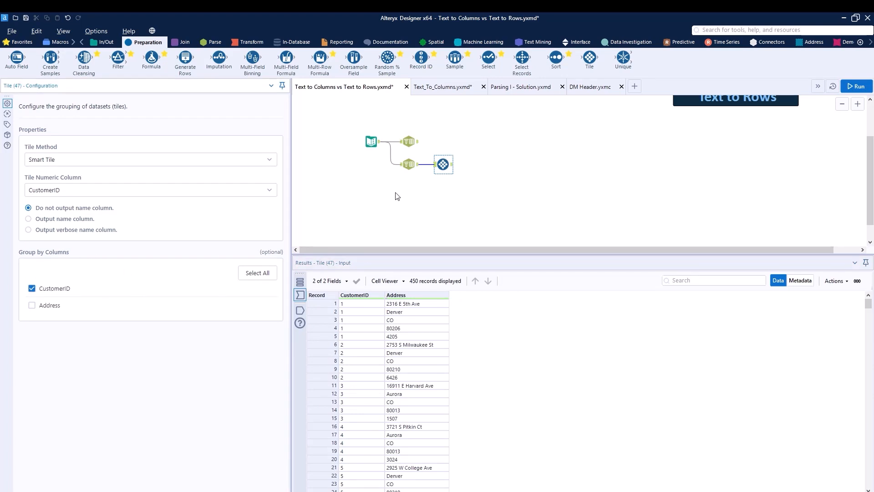
Step: Check the CustomerID cells of the first customer's rows and run the workflow with the Tile tool
left_click(352, 306)
left_click(354, 313)
left_click(355, 321)
left_click(357, 329)
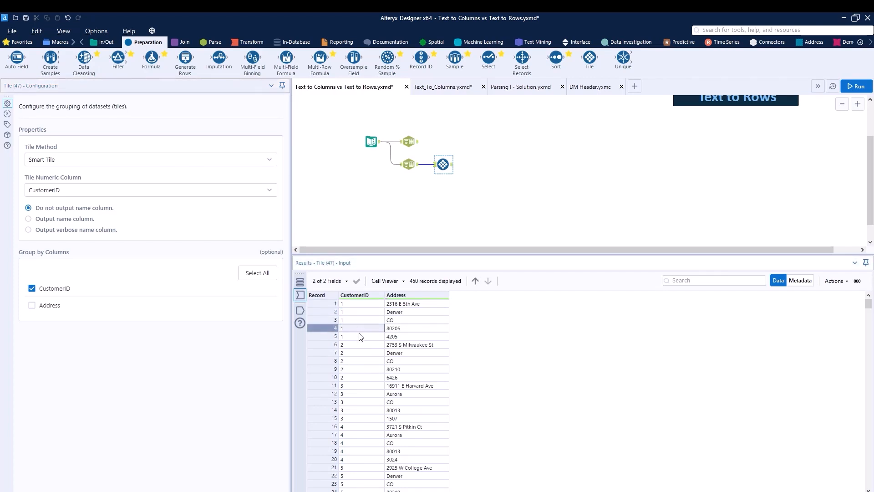
left_click(358, 337)
left_click(857, 87)
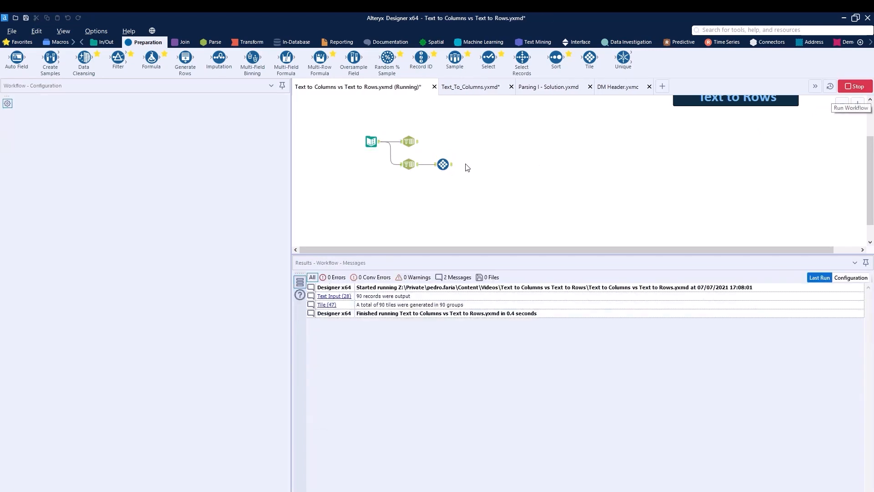
Step: Examine the Tile_SequenceNum values of the first two customers in the Tile tool's output
left_click(453, 168)
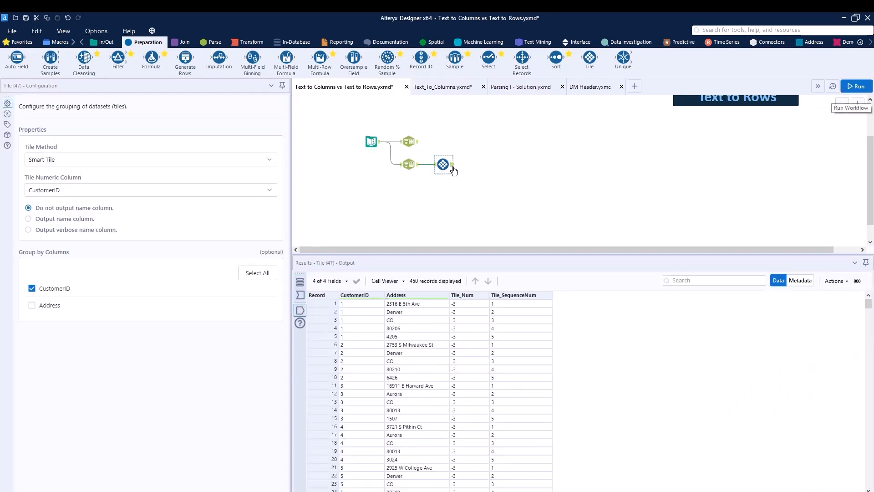
left_click(520, 311)
left_click(522, 329)
left_click(520, 337)
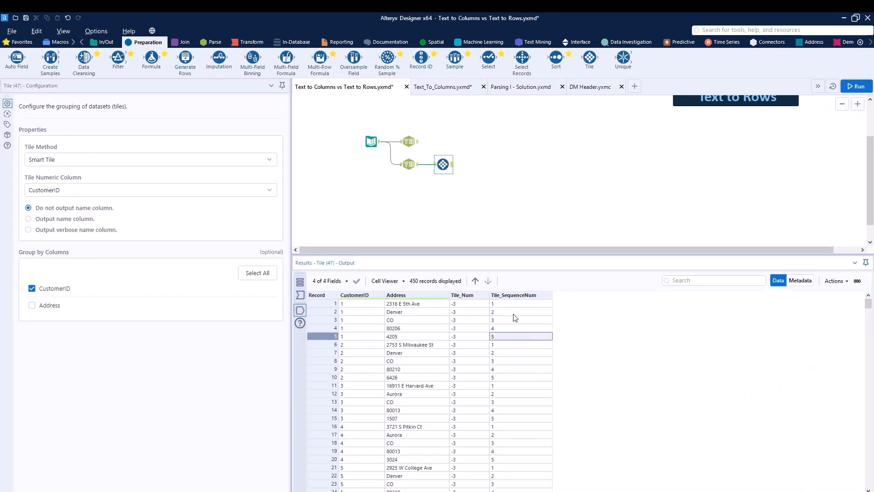
left_click_drag(515, 312, 513, 337)
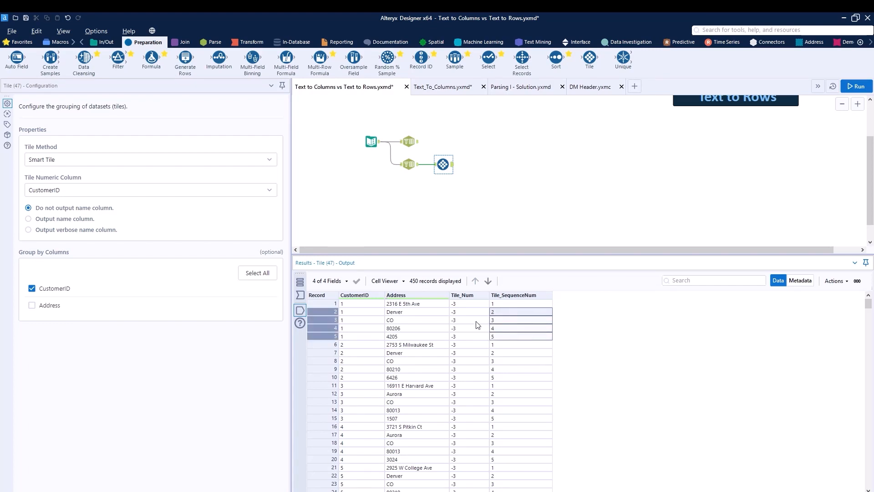
left_click_drag(505, 345, 505, 381)
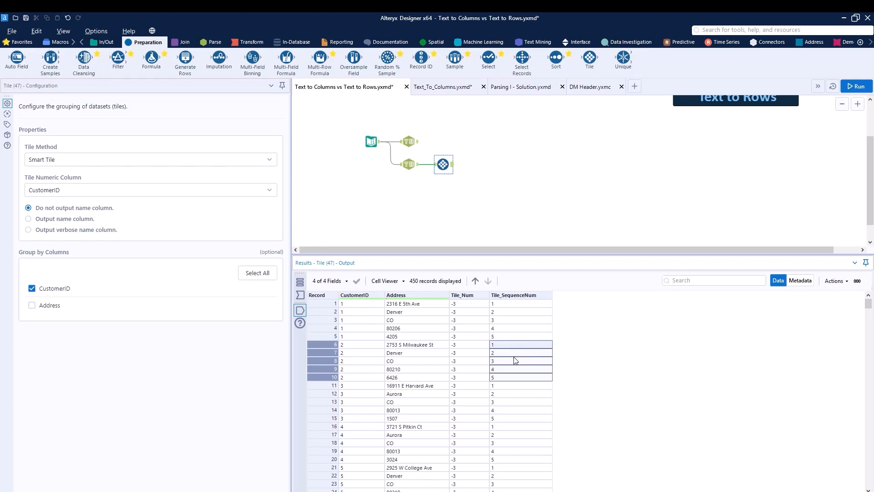
Step: Connect a Cross Tab tool to the Tile tool, show its input data, and group it by CustomerID
left_click(260, 45)
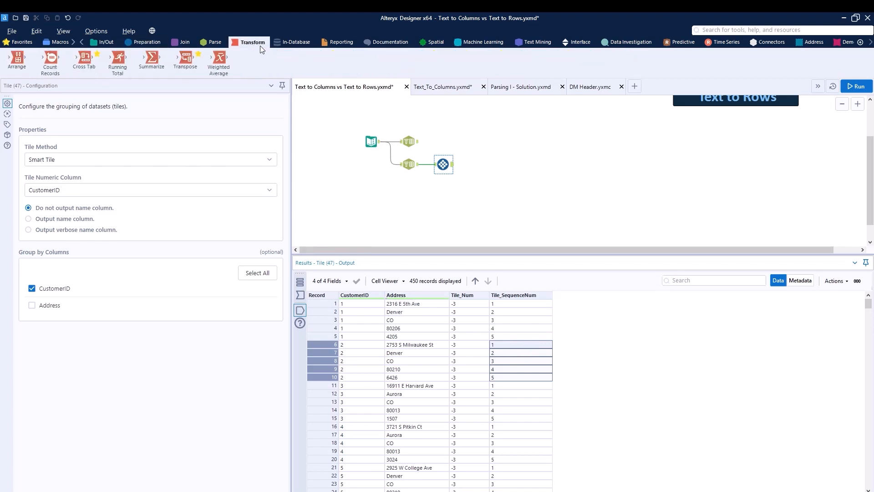
left_click_drag(84, 58, 475, 165)
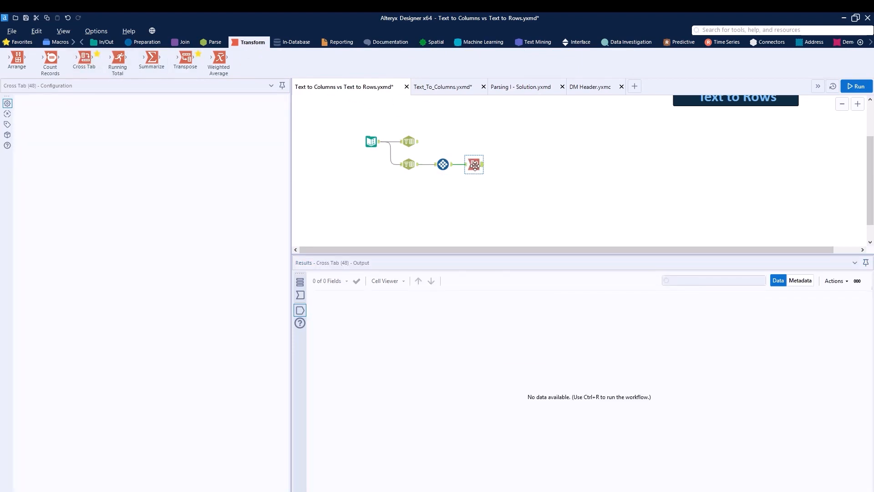
left_click(466, 165)
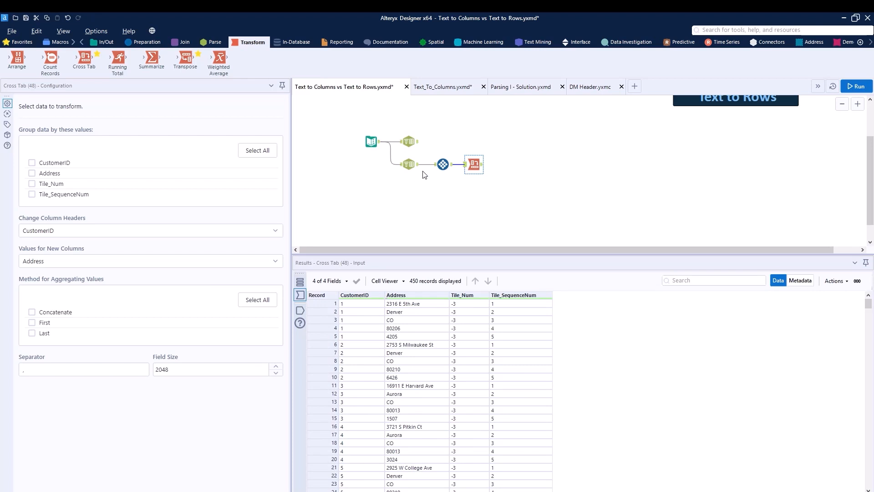
left_click(32, 163)
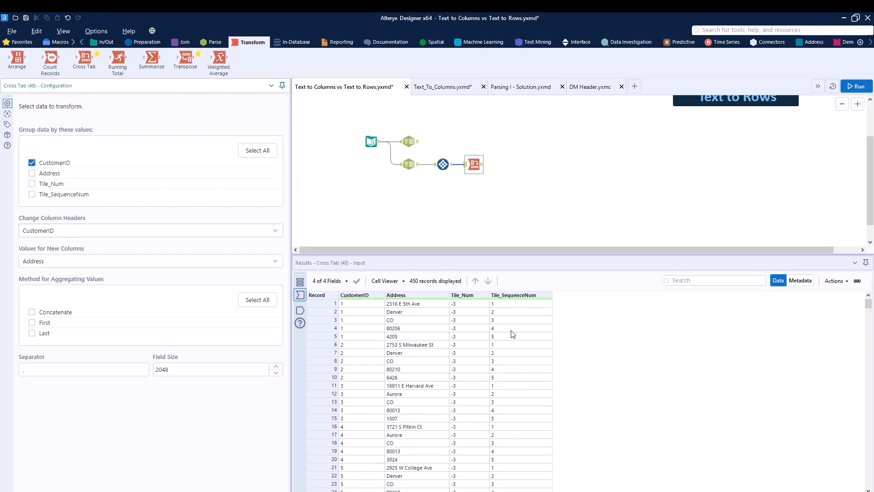
Step: Set the Cross Tab to use Tile_SequenceNum for column headers and Address for values, aggregated by First
left_click(128, 231)
left_click(109, 245)
left_click(109, 233)
left_click(100, 288)
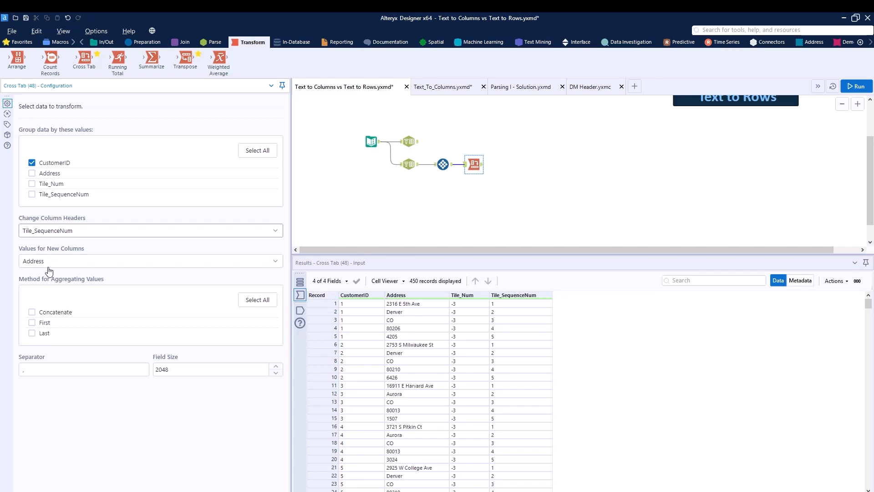
left_click(76, 263)
left_click(53, 293)
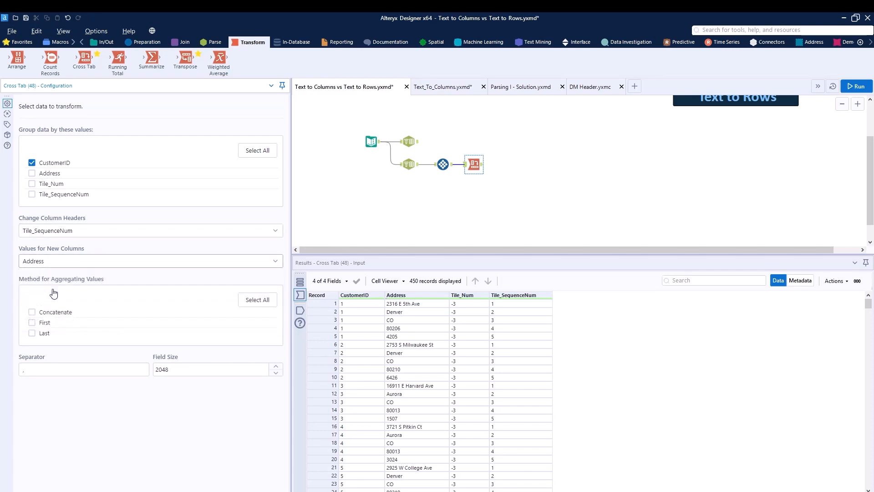
left_click(31, 322)
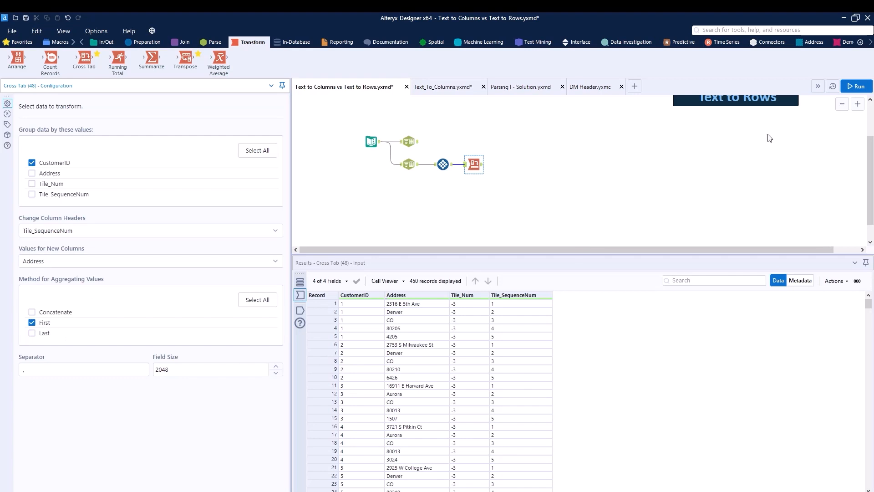
Step: Run the workflow and compare the Cross Tab output with the output of the column-splitting Text To Columns tool
left_click(848, 90)
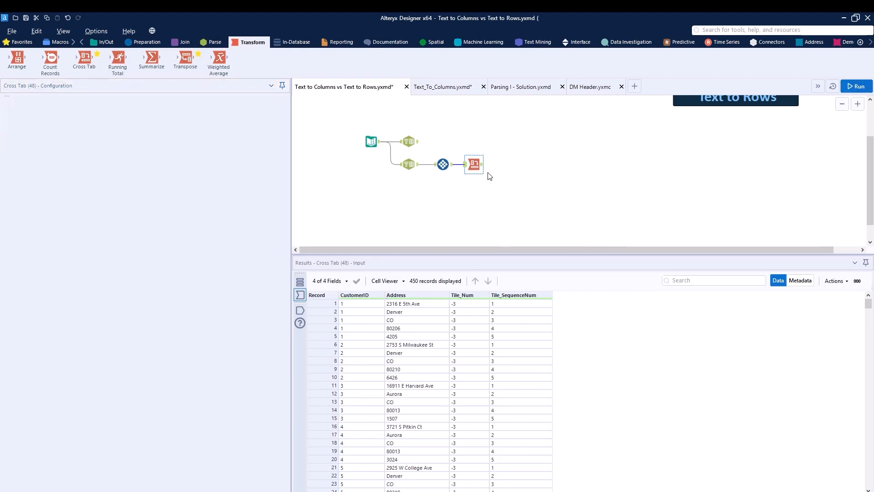
left_click(478, 166)
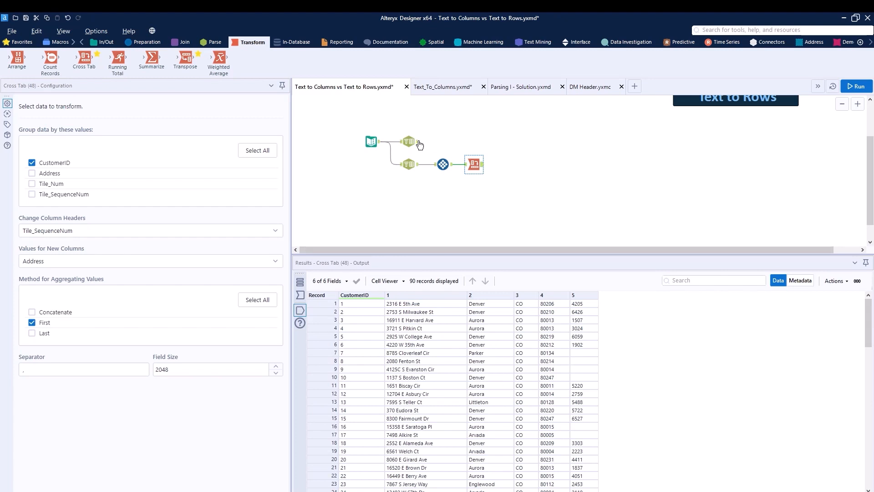
left_click(417, 144)
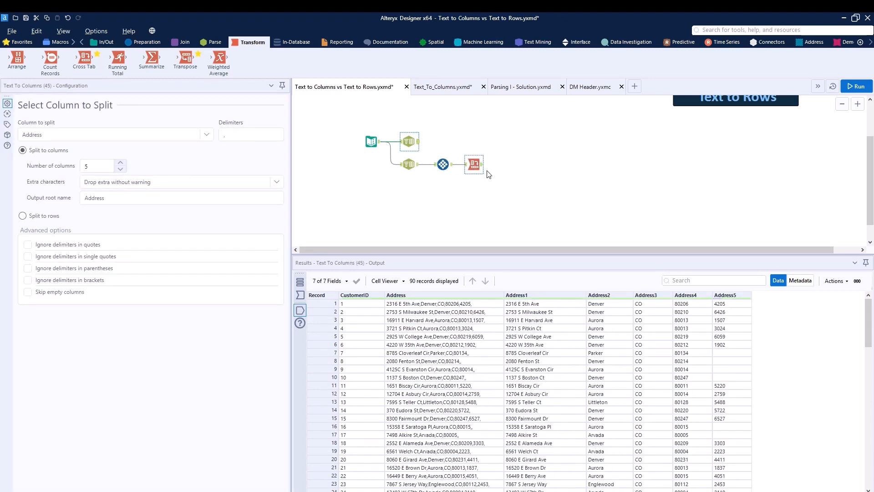
left_click(482, 168)
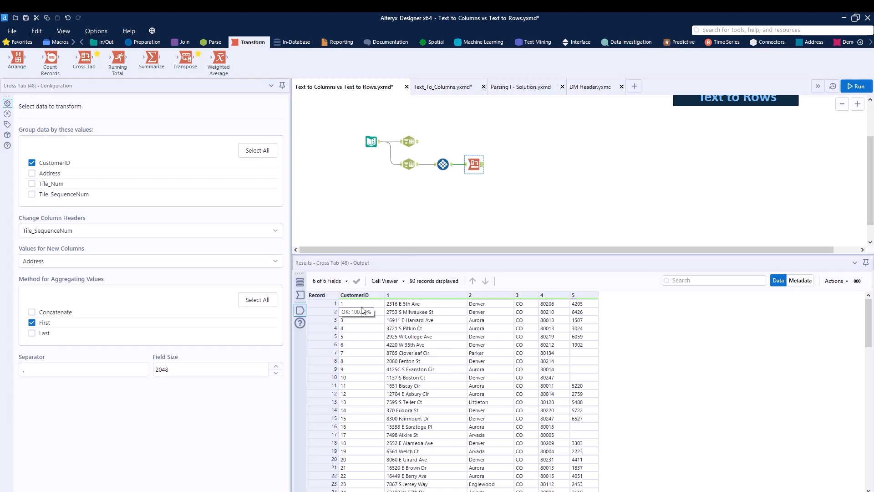
Step: Review the settings and data of the row-splitting branch, the Text Input, and both Text To Columns tools
left_click(409, 164)
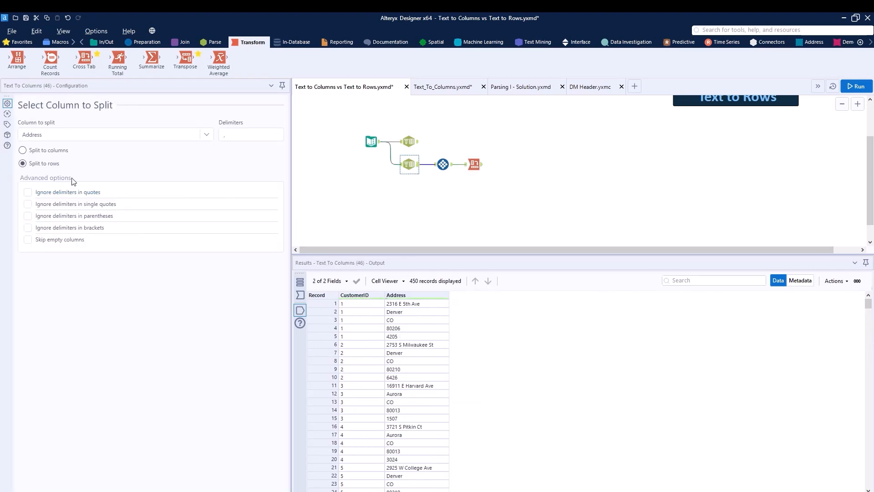
left_click(443, 164)
left_click(474, 164)
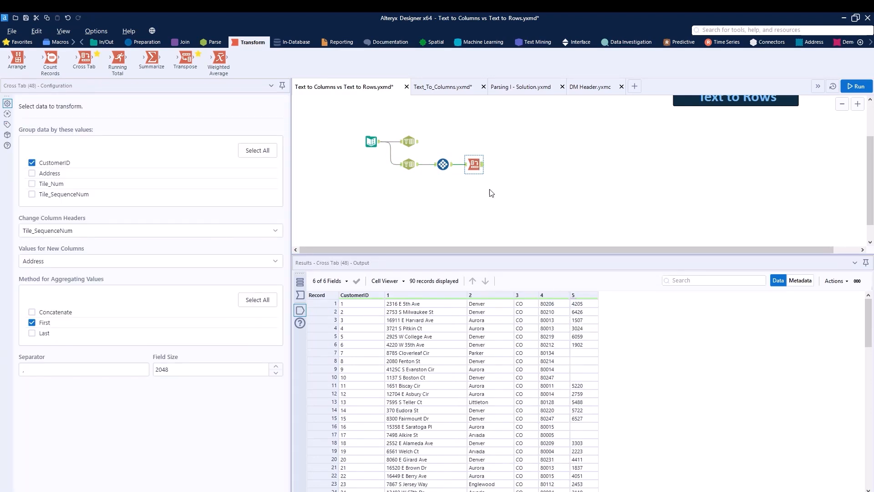
left_click(372, 142)
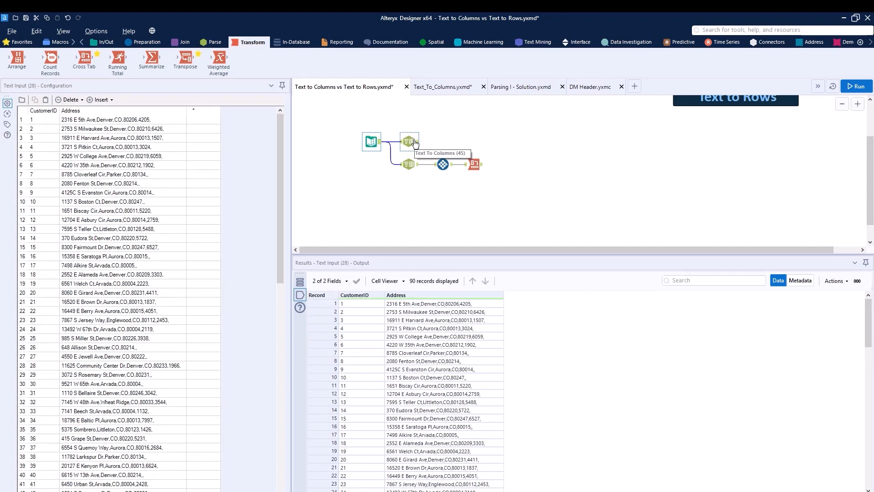
left_click(412, 142)
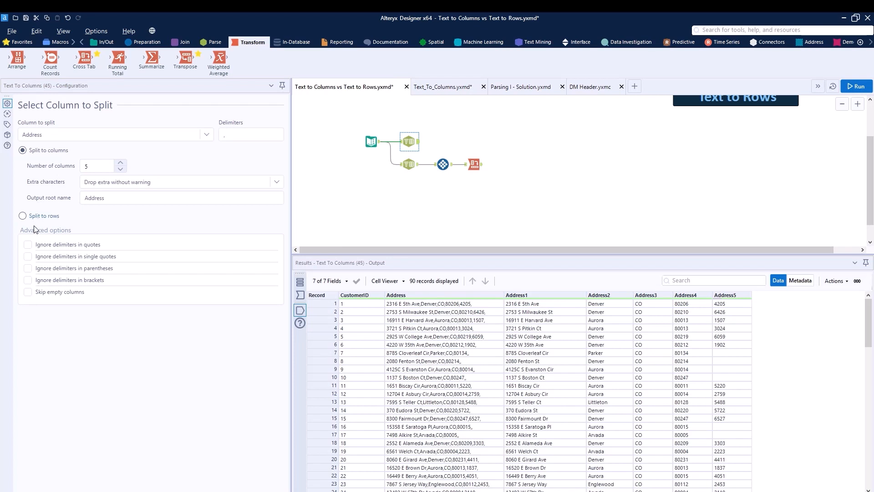
left_click(409, 164)
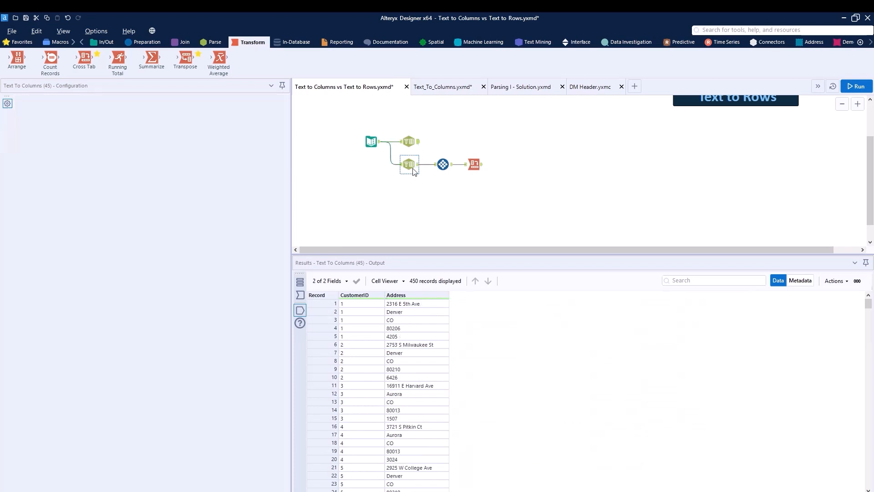